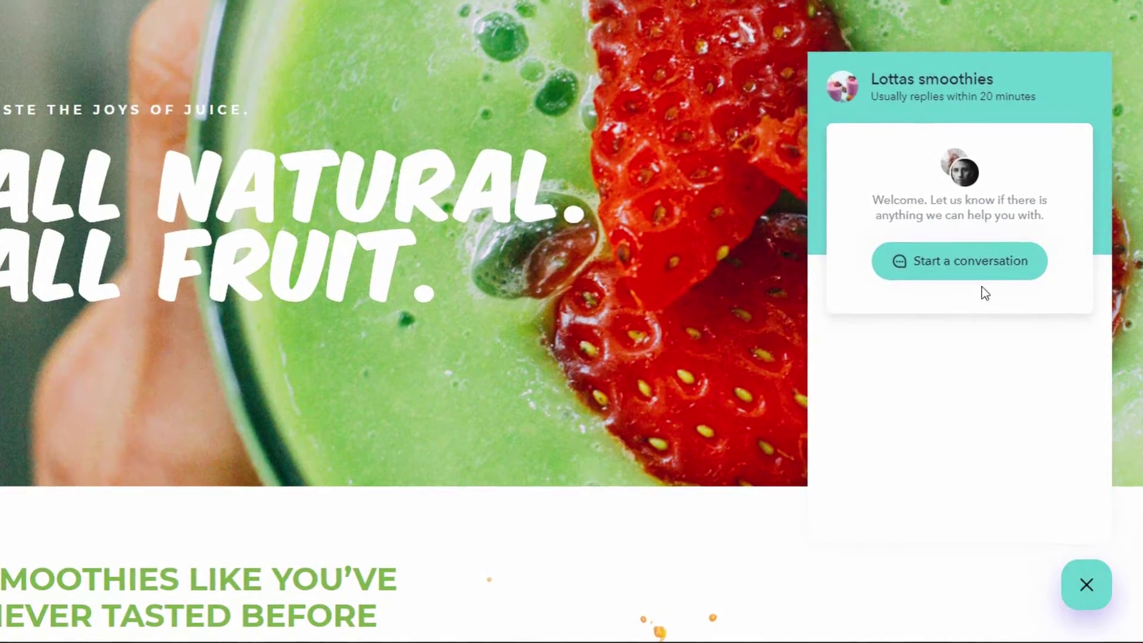
# - Send 'Hi there! I have a question.' to Lottas smoothies through the website chat widget
pyautogui.click(983, 268)
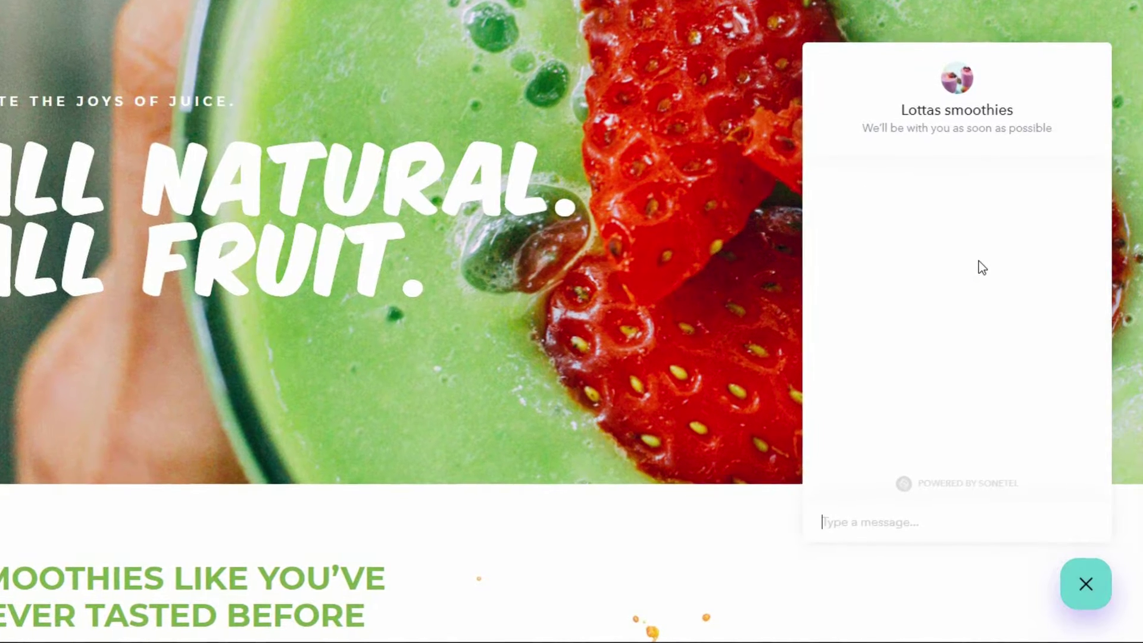
pyautogui.write('Hi there! ')
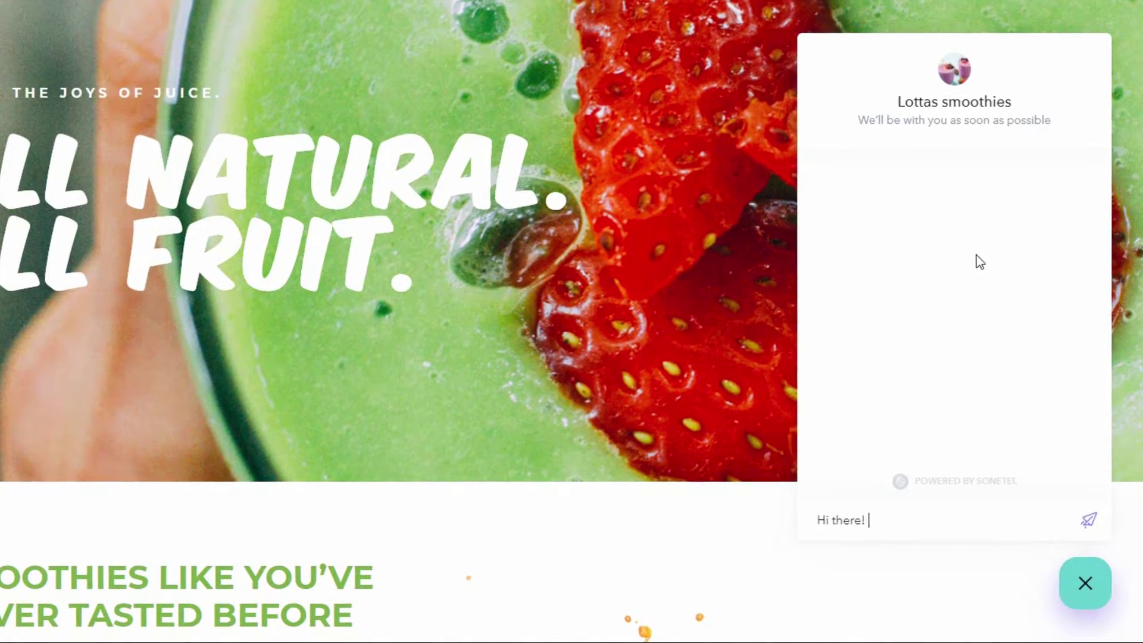
pyautogui.write('I have a questi')
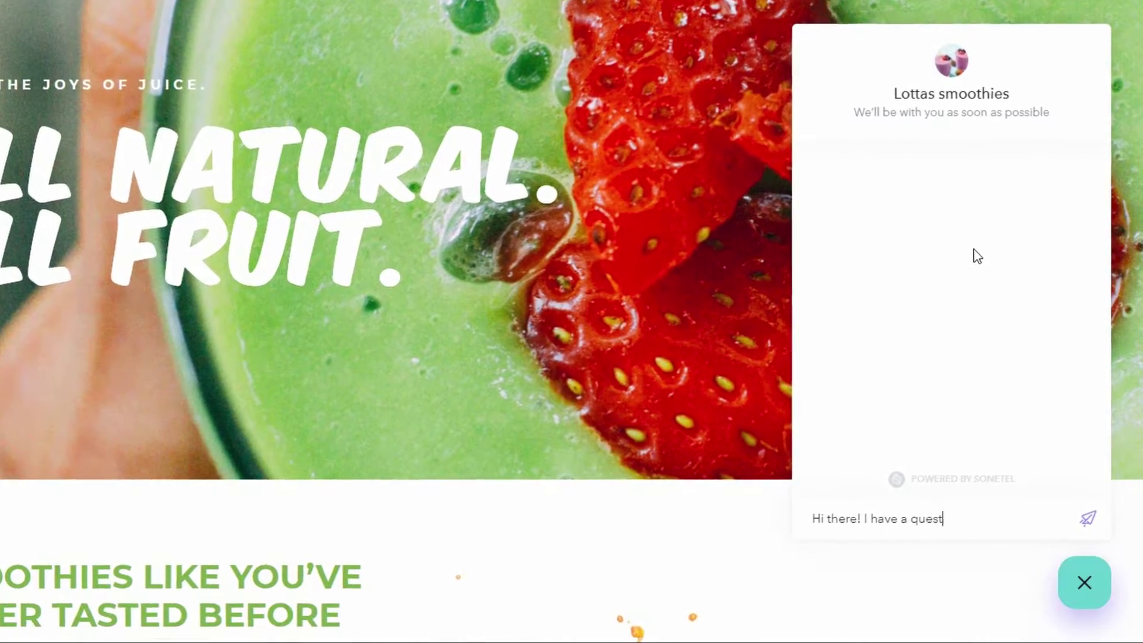
pyautogui.write('on.')
pyautogui.press('Return')
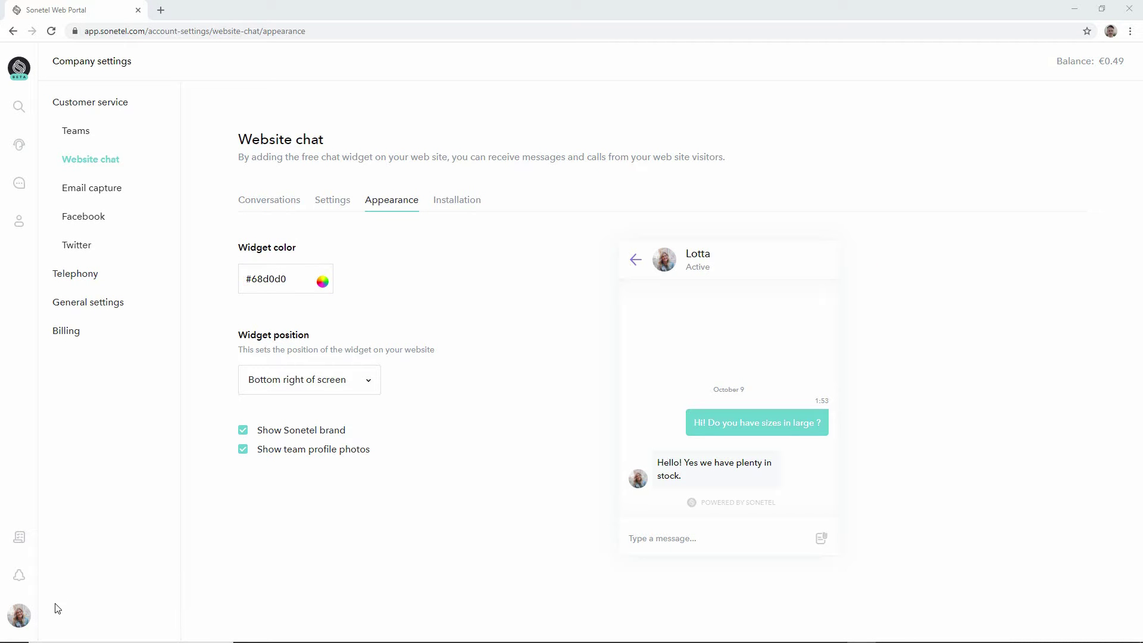
# - Go through the account menu and Company settings to the Website chat page
pyautogui.click(20, 617)
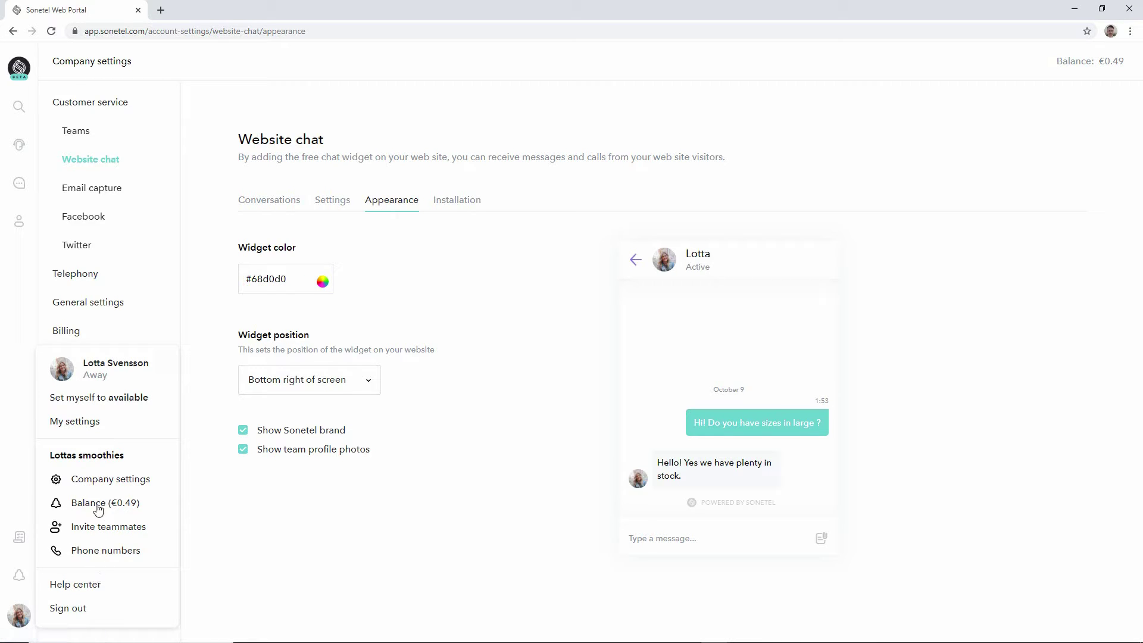
pyautogui.click(96, 481)
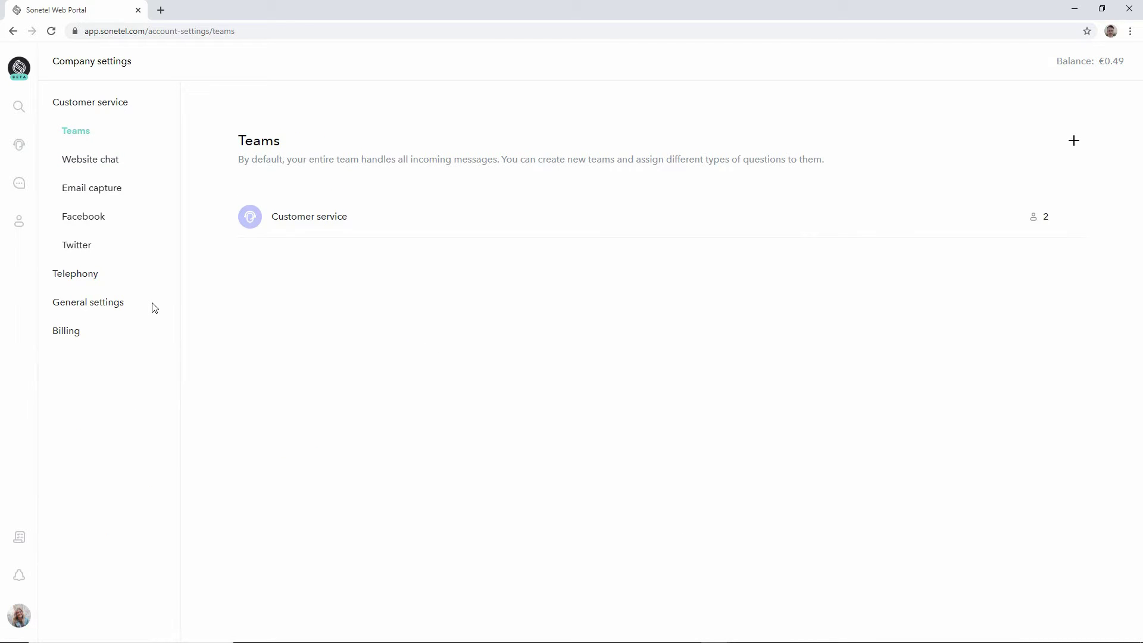
pyautogui.click(83, 166)
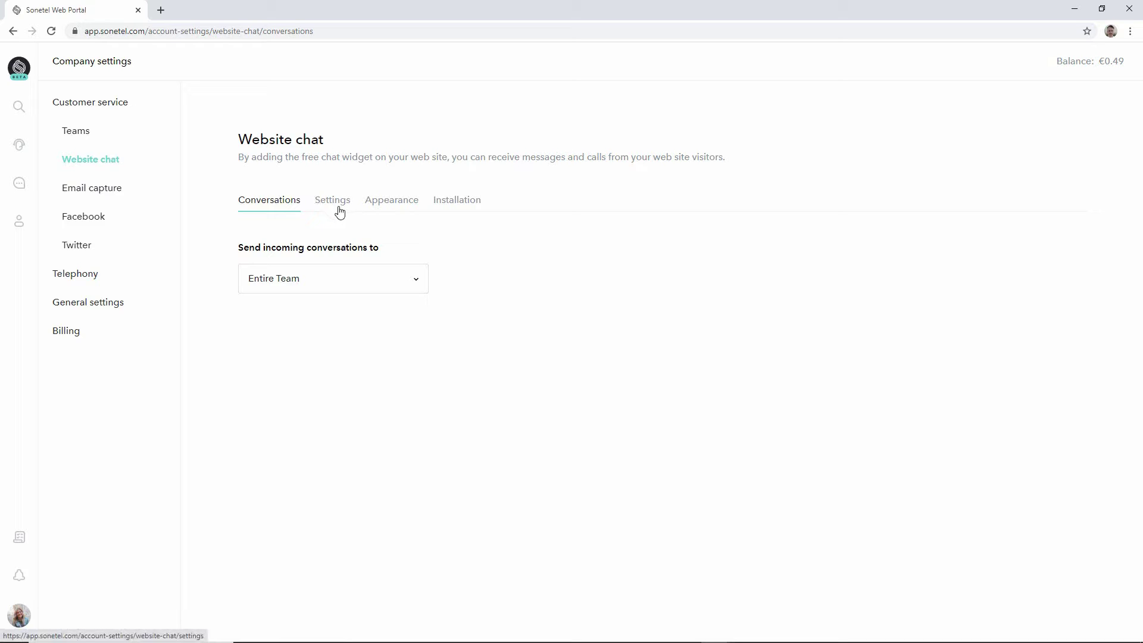
# - On the Appearance tab, inspect the widget colour picker and leave it at #68d0d0
pyautogui.click(388, 207)
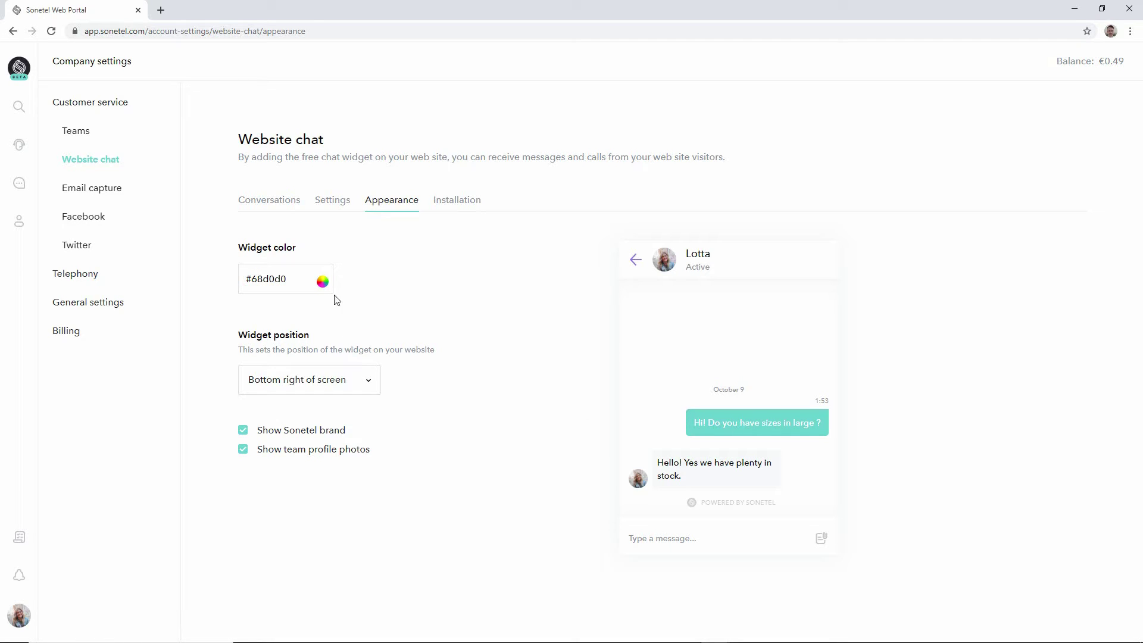
pyautogui.click(322, 282)
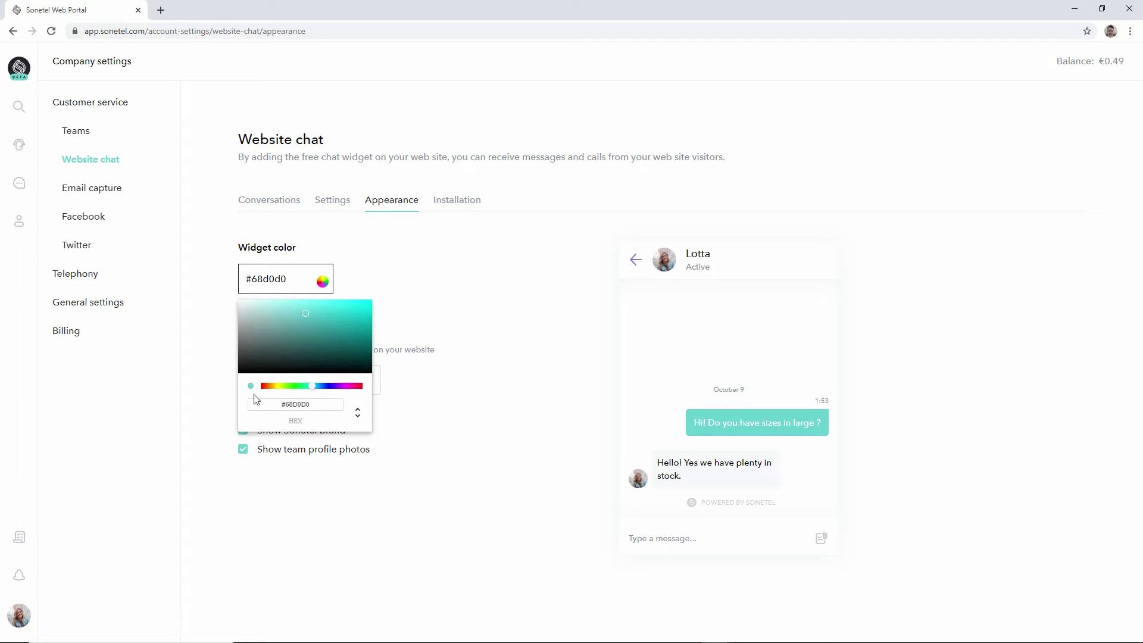
pyautogui.click(370, 279)
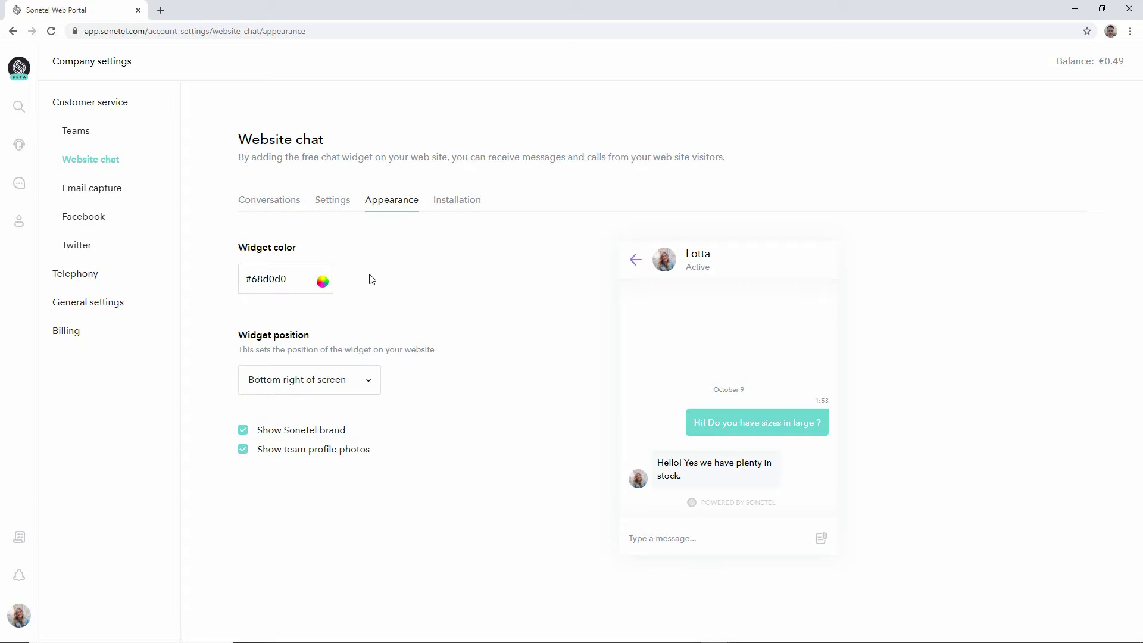
pyautogui.click(372, 387)
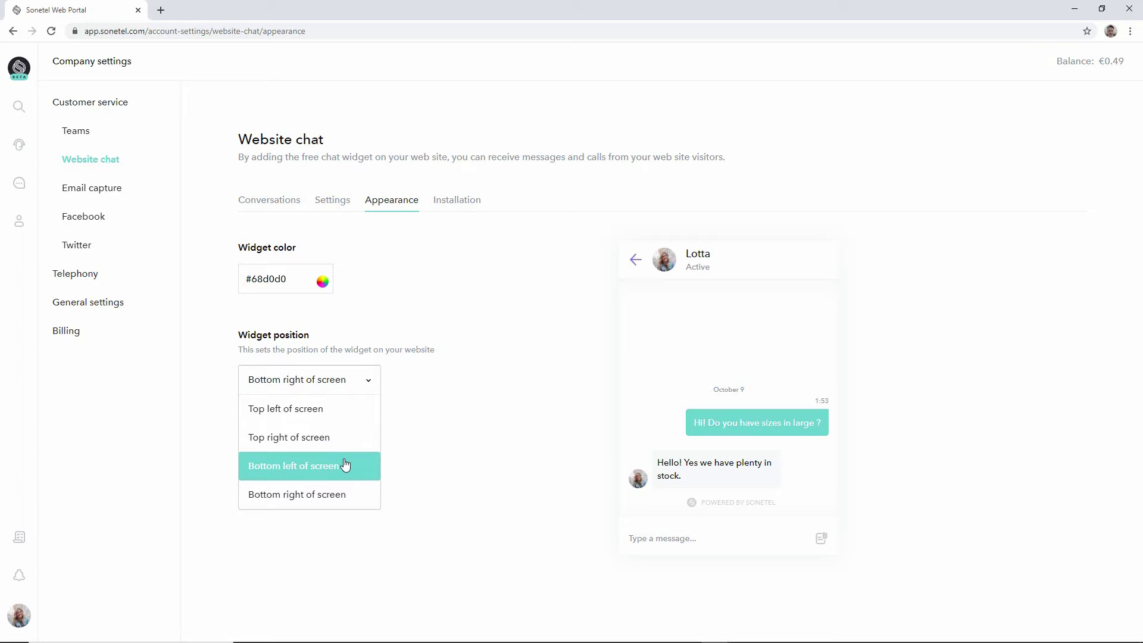
pyautogui.click(345, 500)
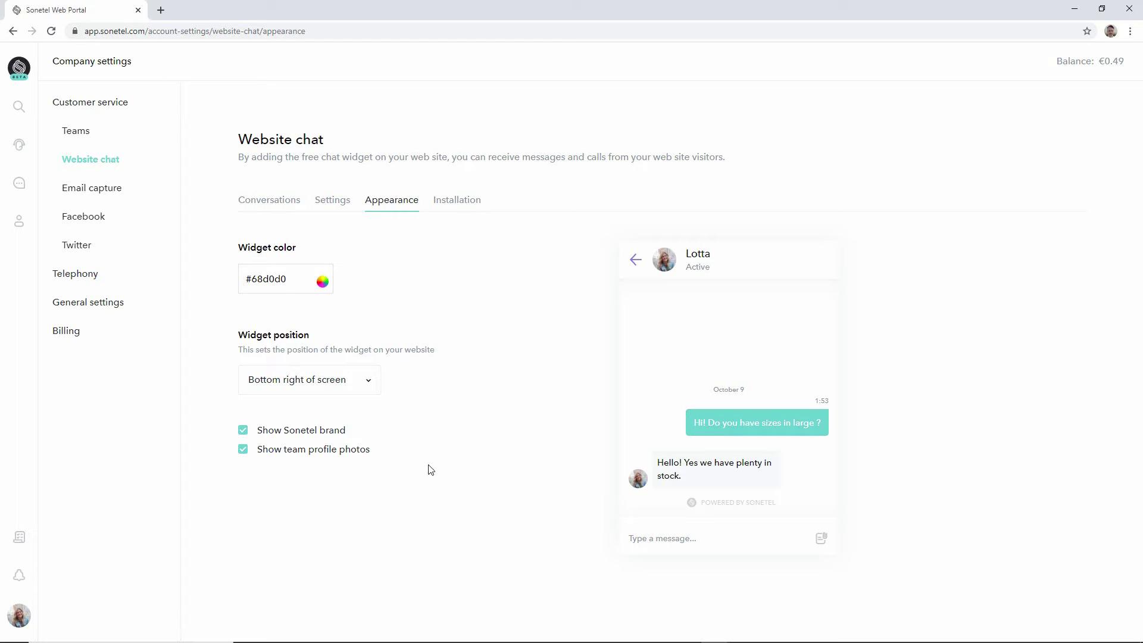
pyautogui.click(243, 433)
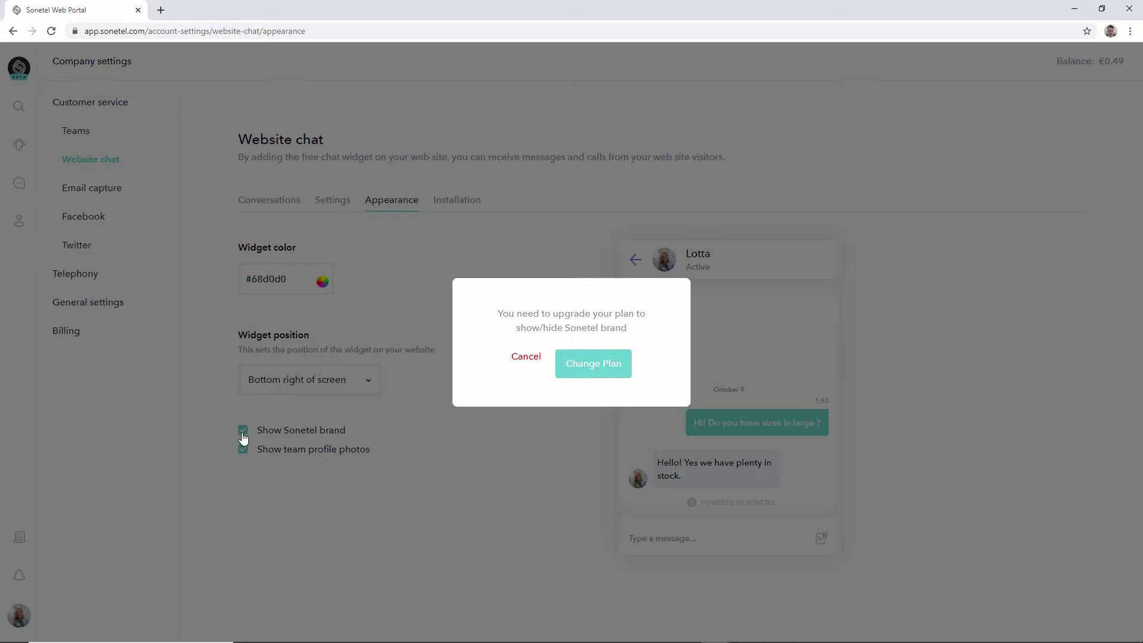
pyautogui.click(524, 357)
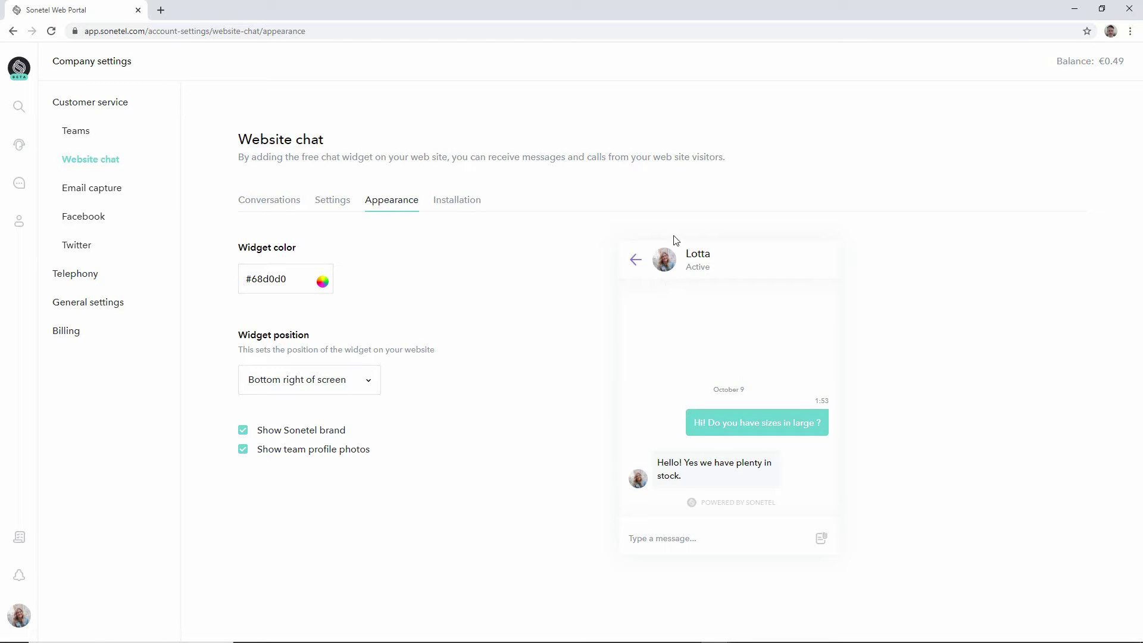
pyautogui.moveTo(652, 239); pyautogui.dragTo(672, 301)
pyautogui.click(672, 301)
pyautogui.click(242, 452)
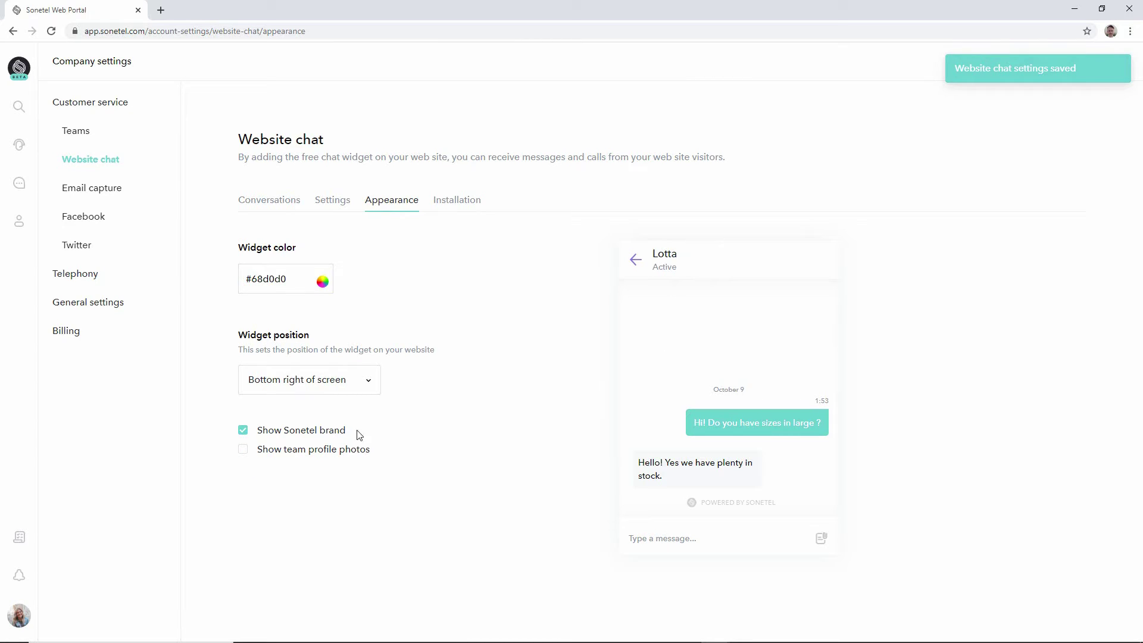
pyautogui.click(243, 453)
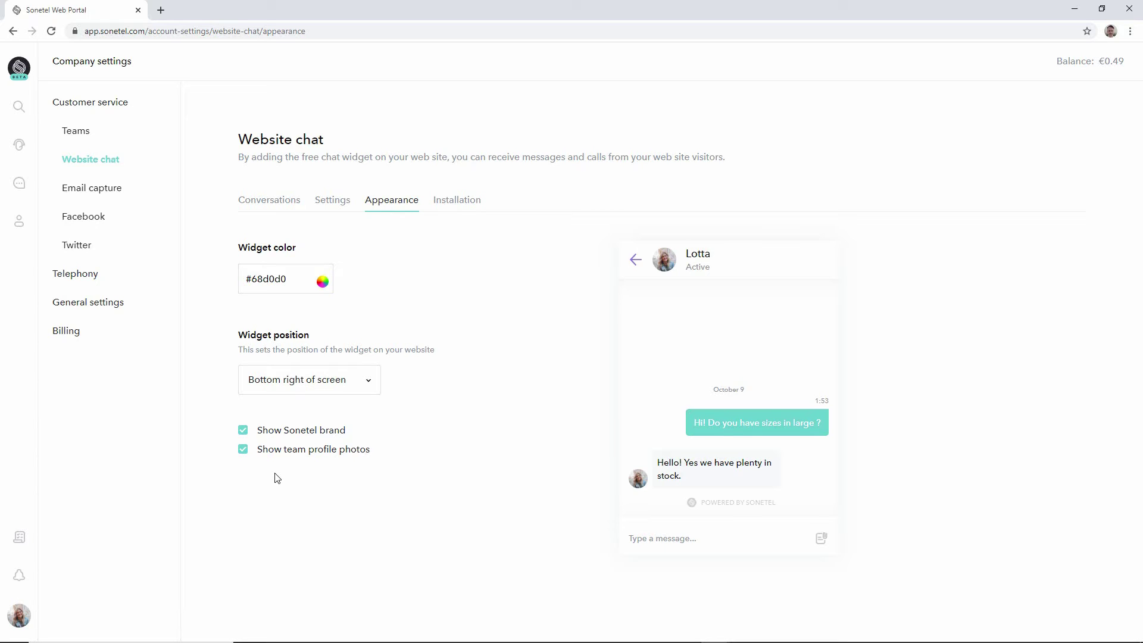
# - On the Settings tab, toggle the website chat off and on, then show it all the time
pyautogui.click(327, 205)
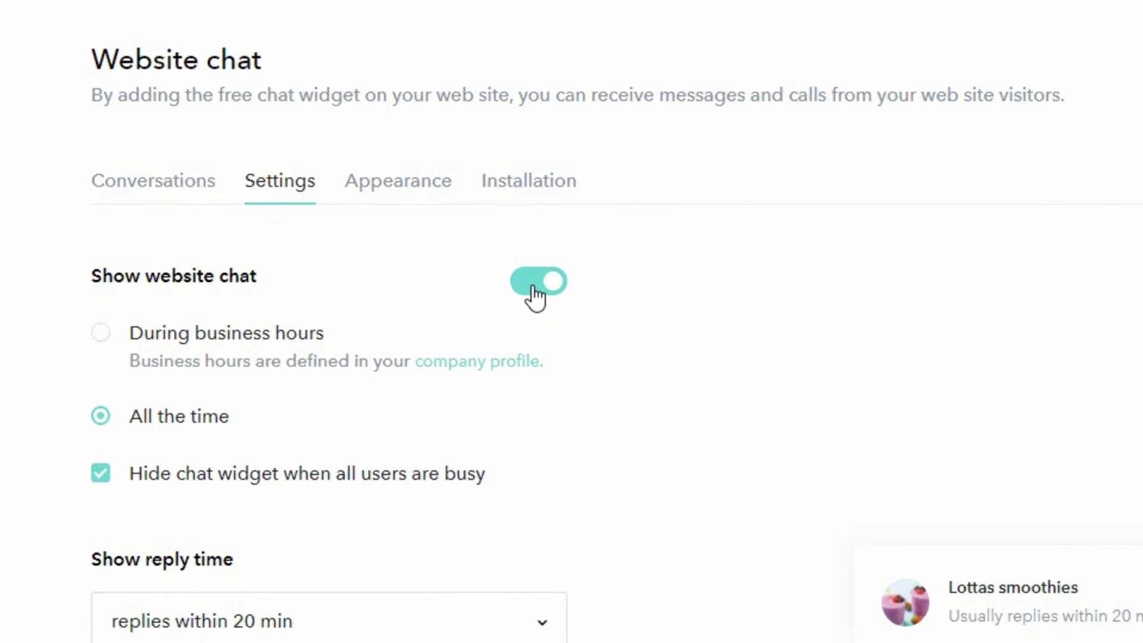
pyautogui.click(533, 287)
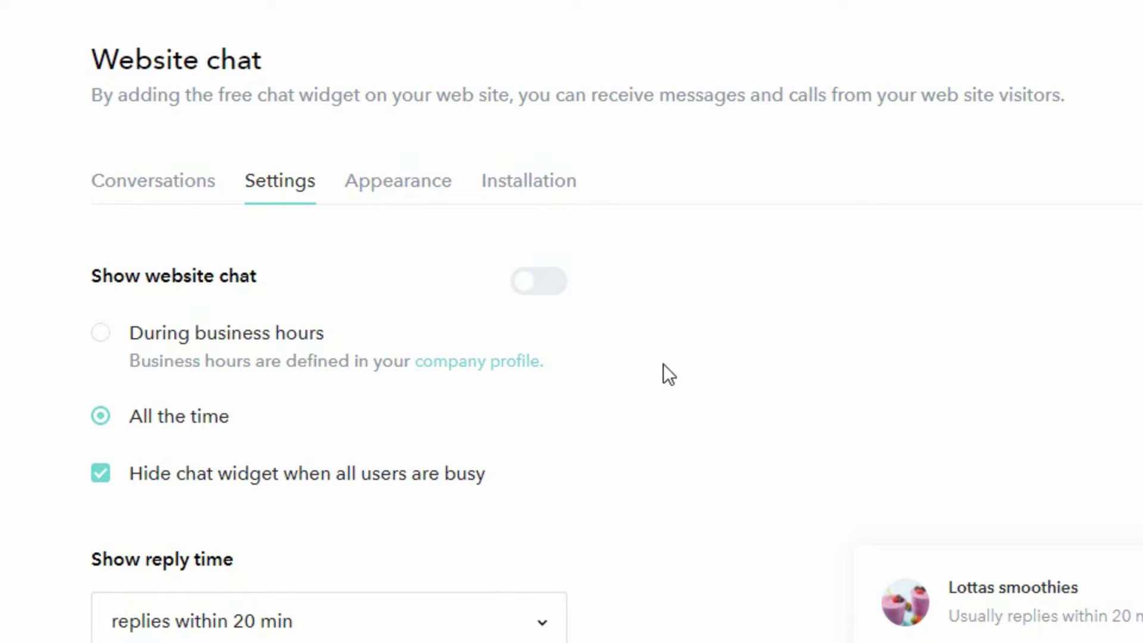
pyautogui.click(529, 288)
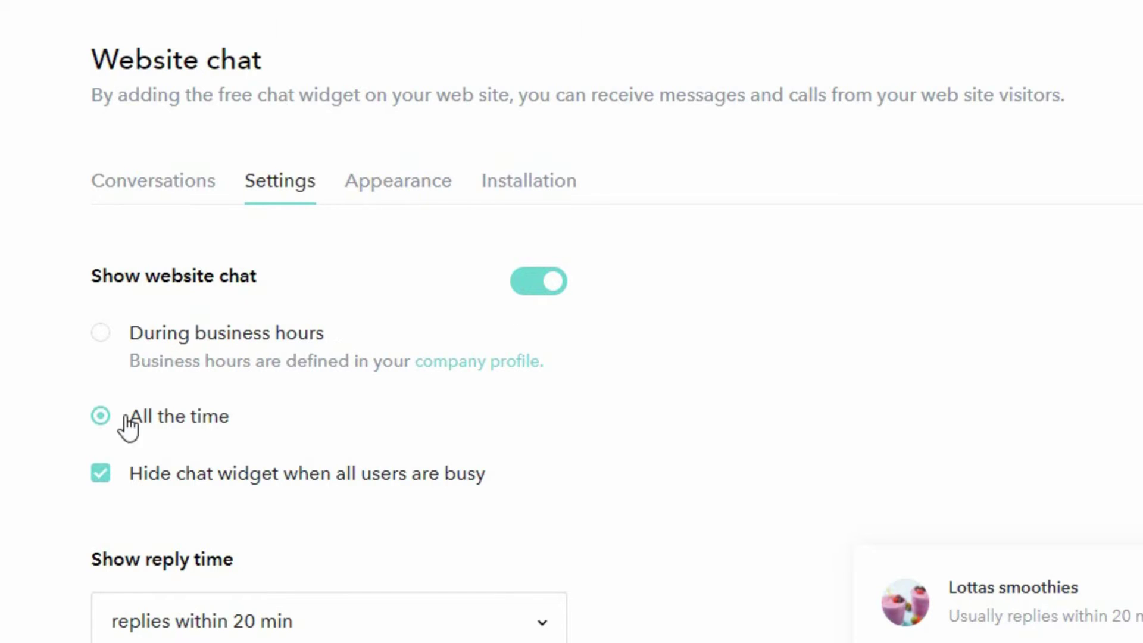
pyautogui.click(101, 335)
pyautogui.click(102, 420)
# - Browse the Show reply time options and keep 'replies within 20 min'
pyautogui.scroll(-3, 402, 500)
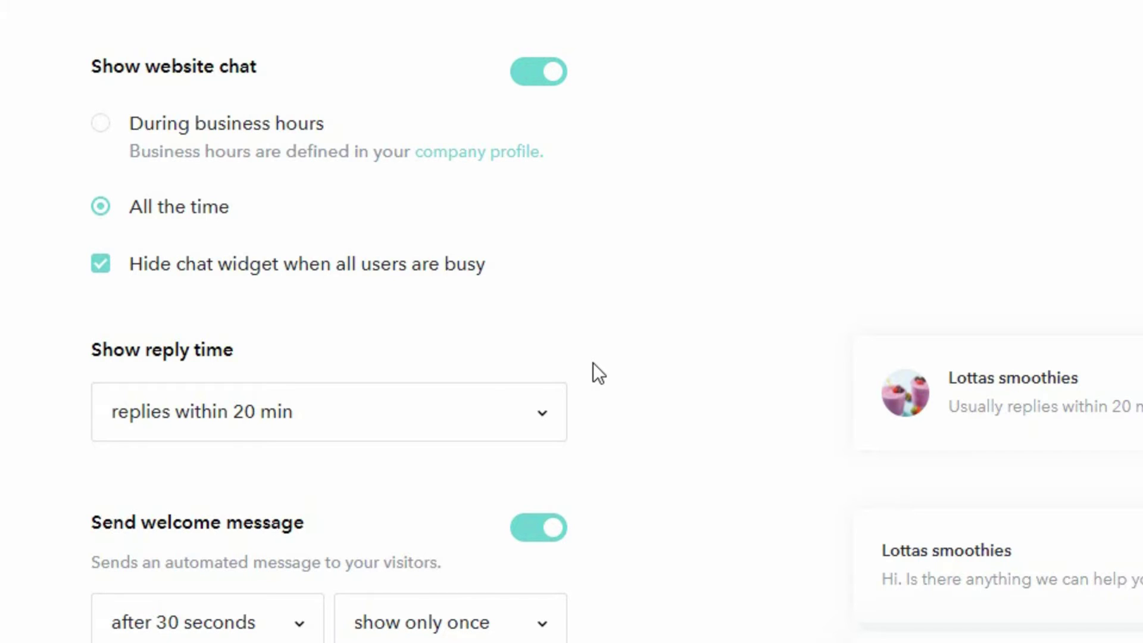
pyautogui.click(541, 412)
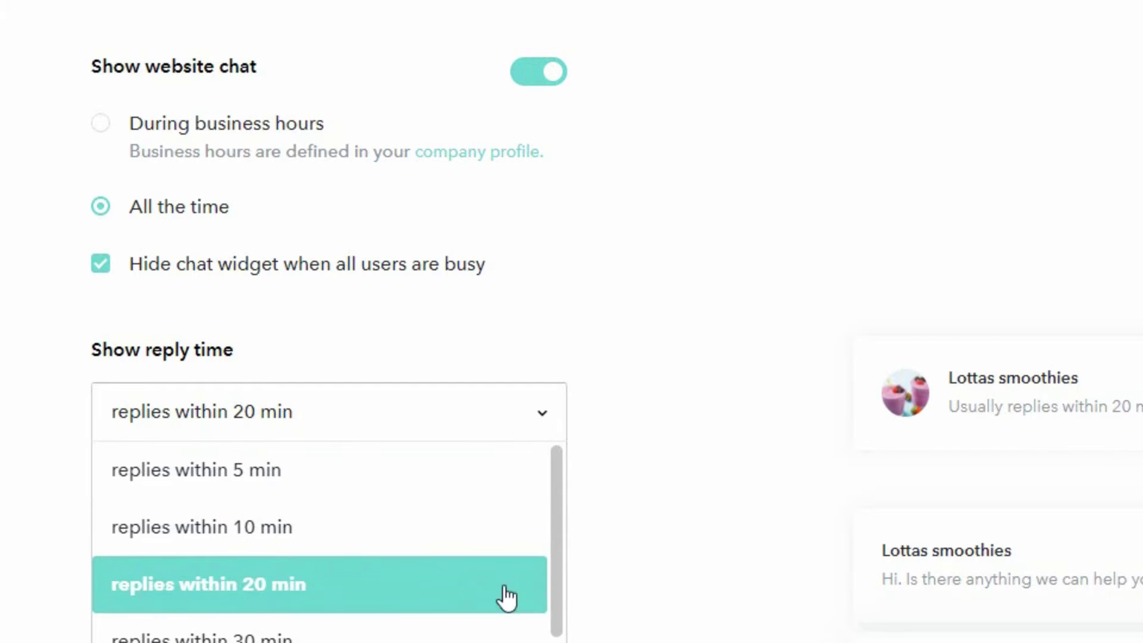
pyautogui.scroll(-1, 557, 596)
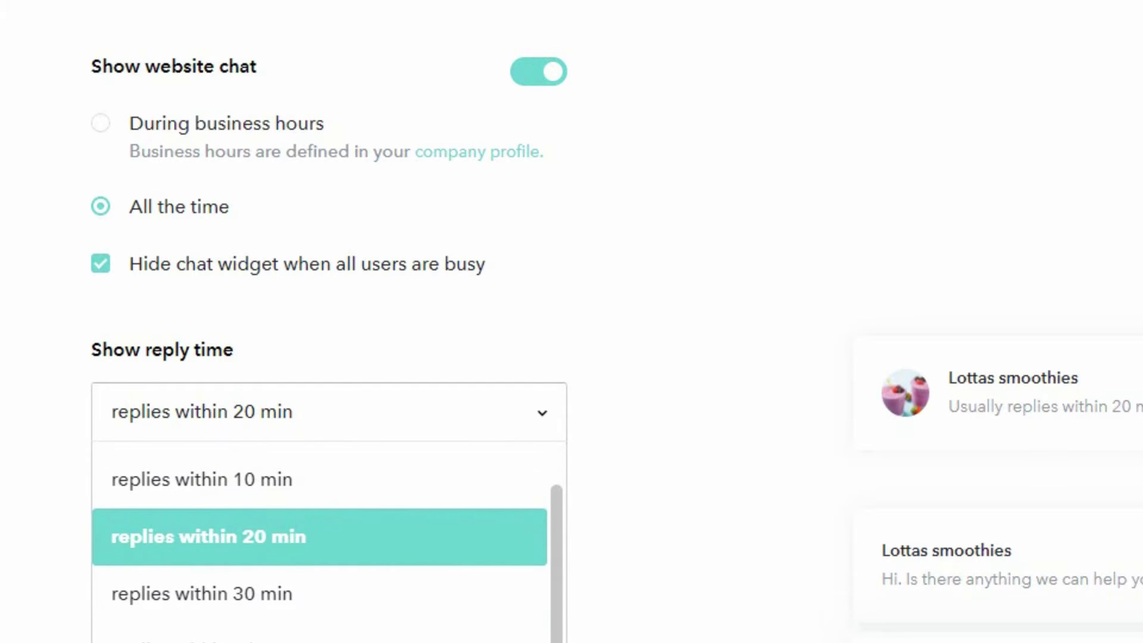
pyautogui.scroll(1, 523, 459)
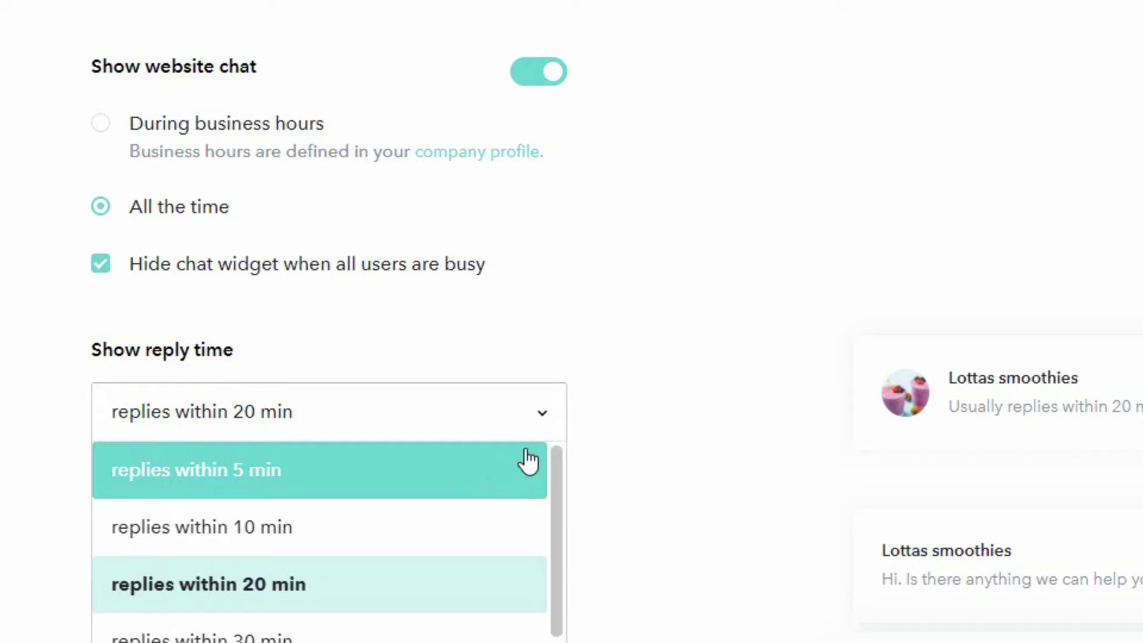
pyautogui.click(645, 344)
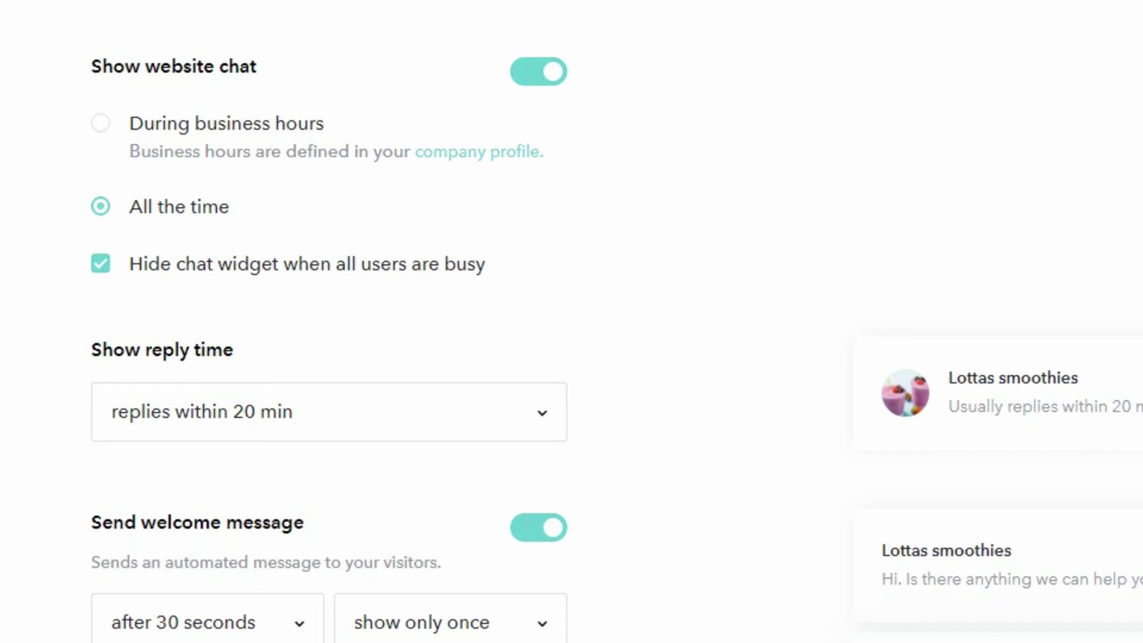
pyautogui.scroll(-6, 572, 322)
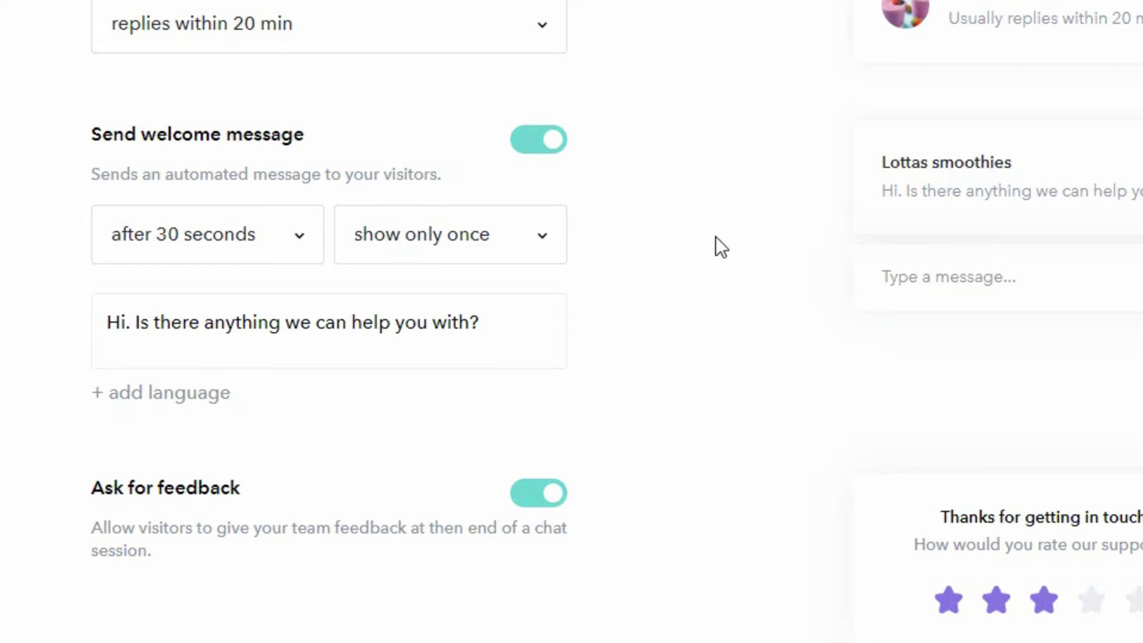
pyautogui.click(539, 152)
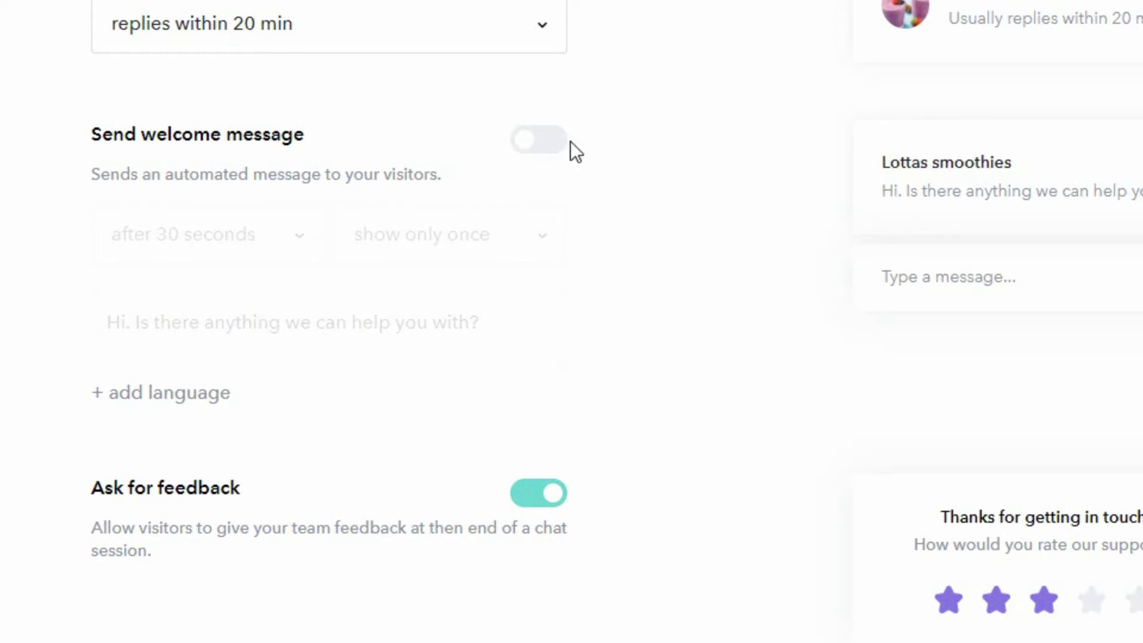
pyautogui.click(535, 145)
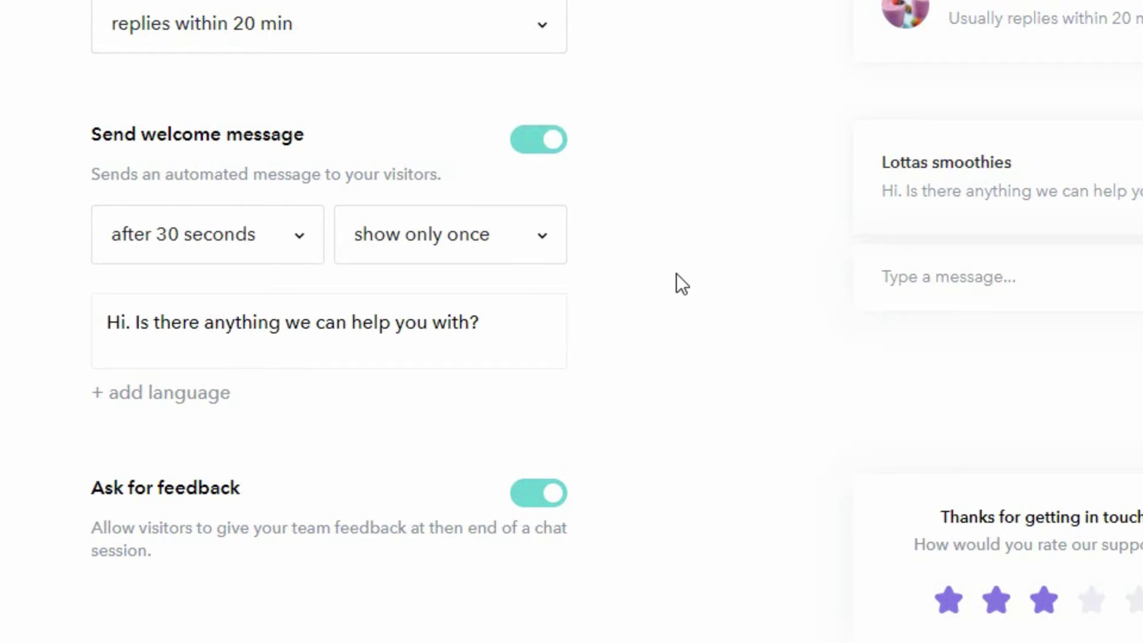
pyautogui.scroll(1, 675, 283)
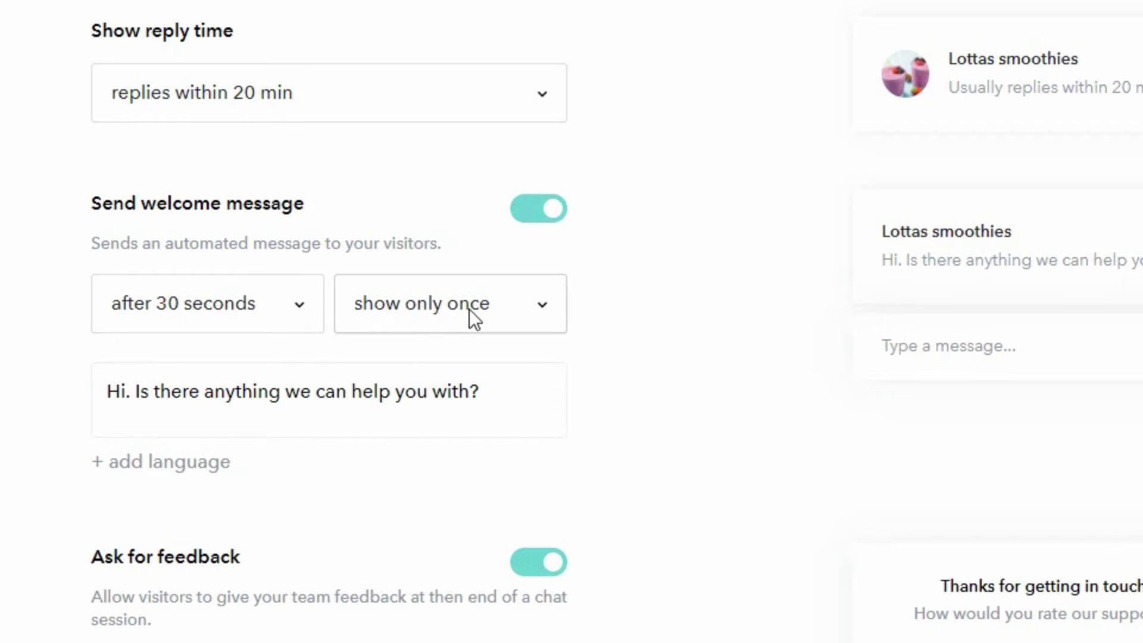
pyautogui.click(504, 396)
pyautogui.moveTo(504, 396); pyautogui.dragTo(96, 394)
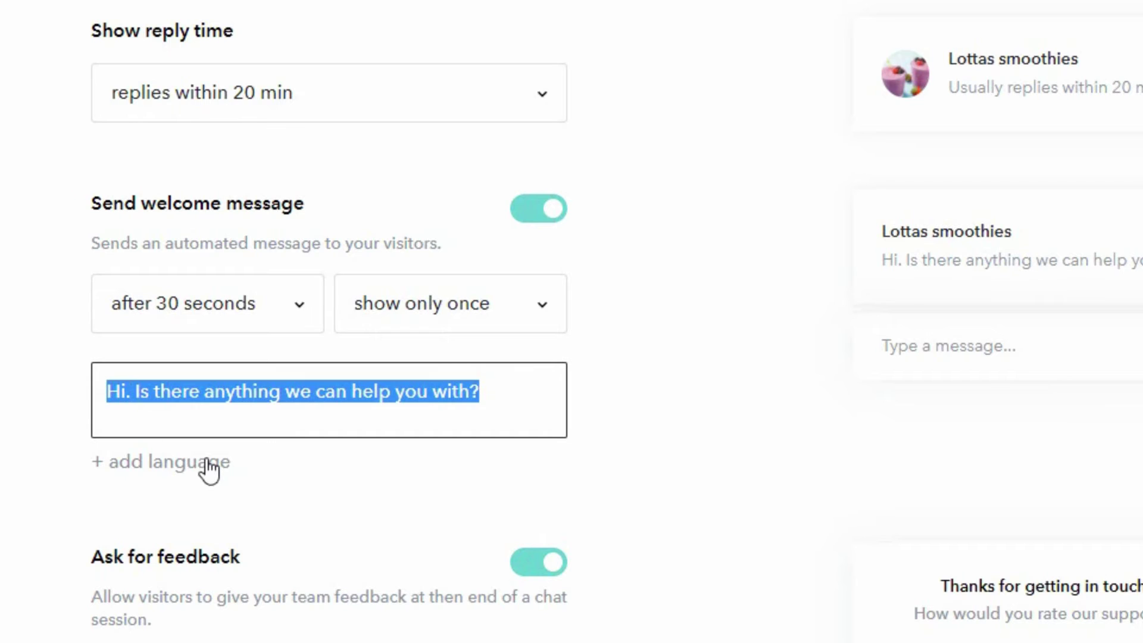
pyautogui.click(638, 398)
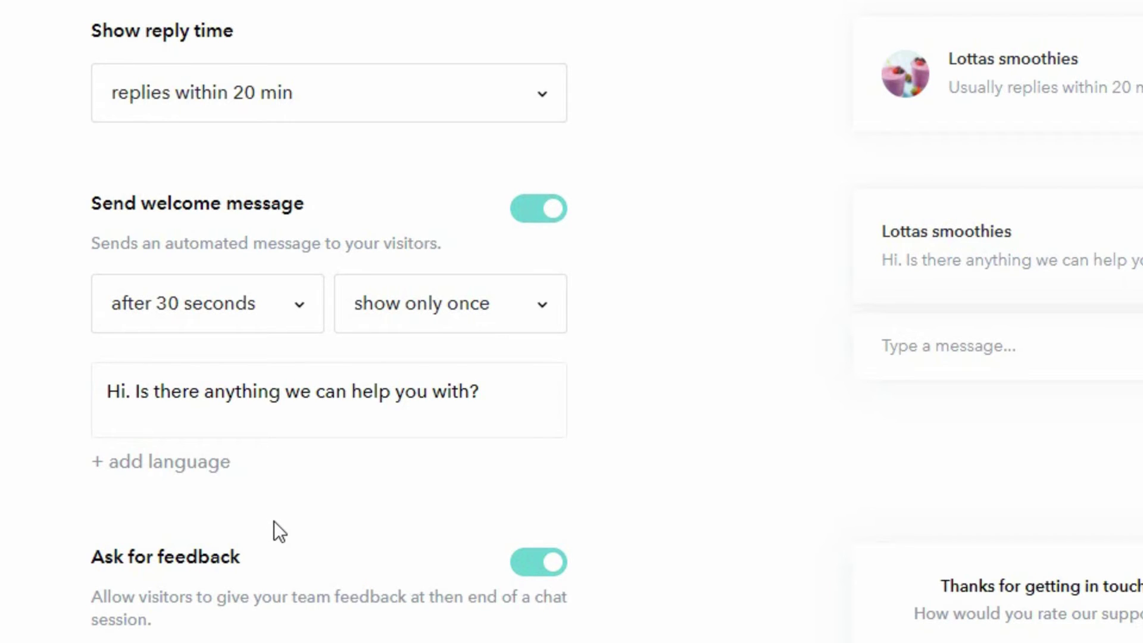
pyautogui.scroll(-4, 274, 520)
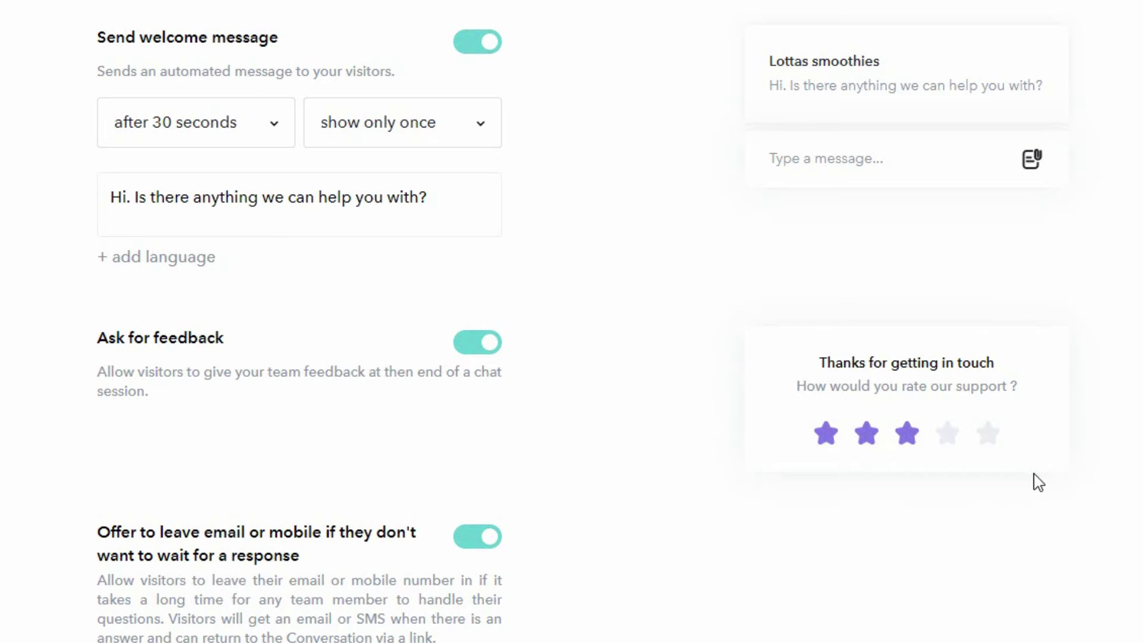
pyautogui.click(471, 354)
pyautogui.click(473, 357)
pyautogui.scroll(-5, 856, 243)
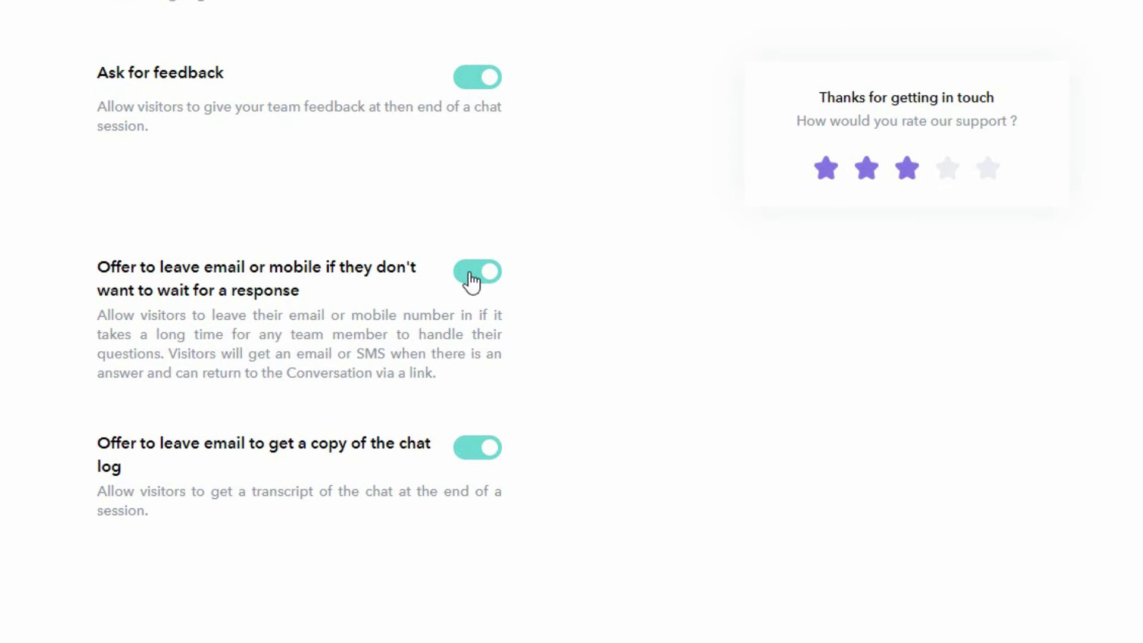
pyautogui.click(472, 280)
pyautogui.click(473, 284)
pyautogui.click(473, 458)
pyautogui.click(474, 458)
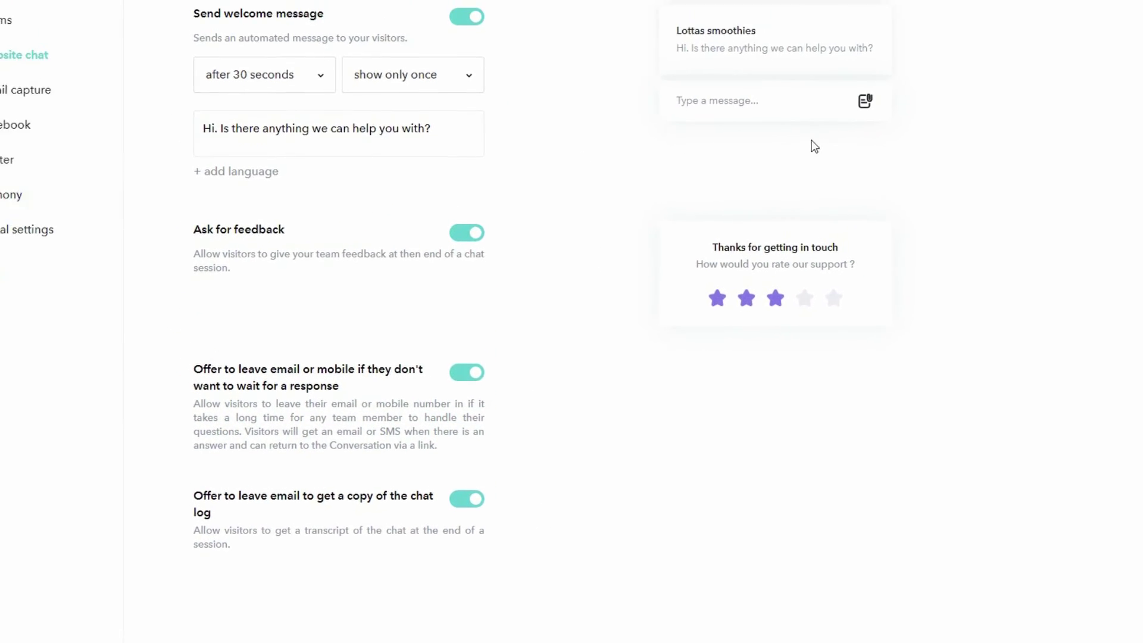
pyautogui.moveTo(1140, 347); pyautogui.dragTo(1135, 121)
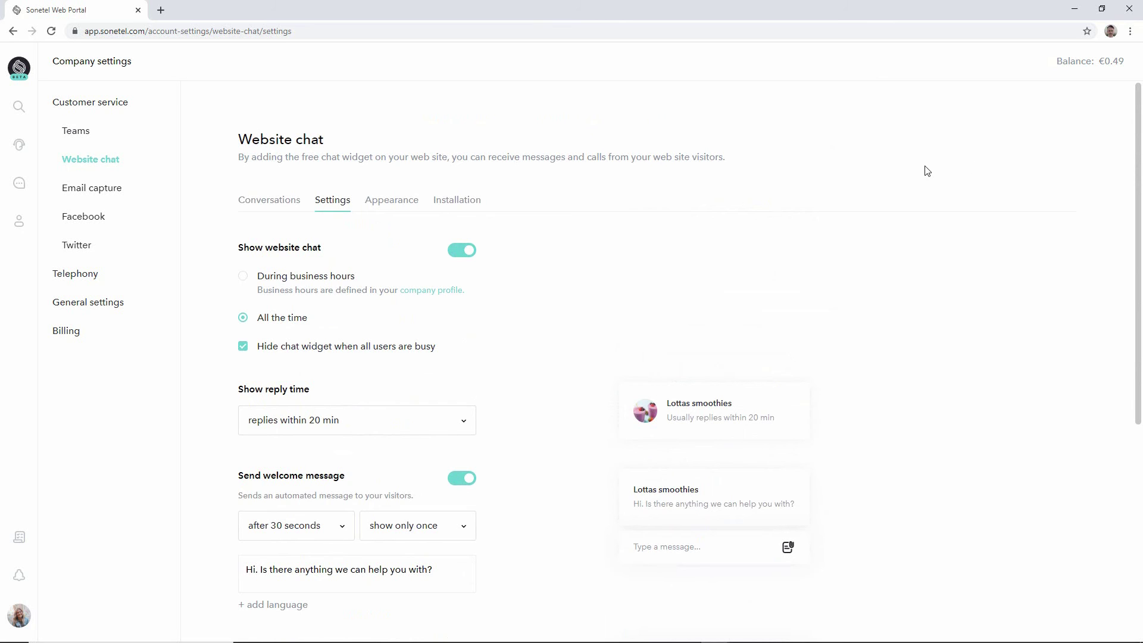
# - Switch to the Conversations tab, where incoming chats still go to Entire Team
pyautogui.click(266, 207)
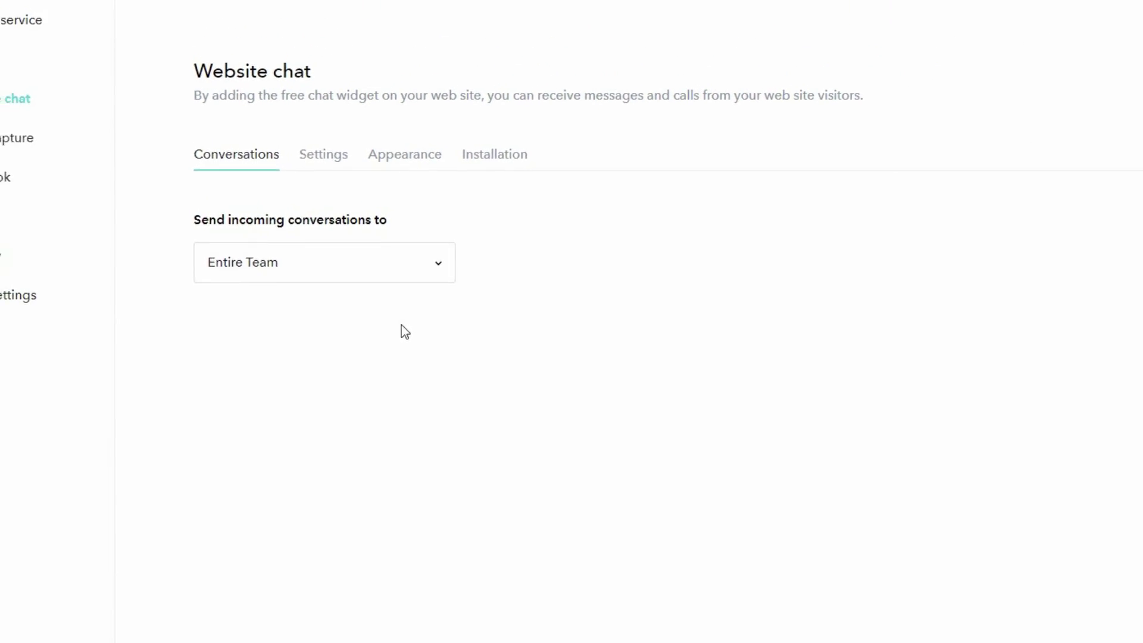
# - Check the Teams list, then route incoming website chat conversations to Customer service
pyautogui.click(6, 85)
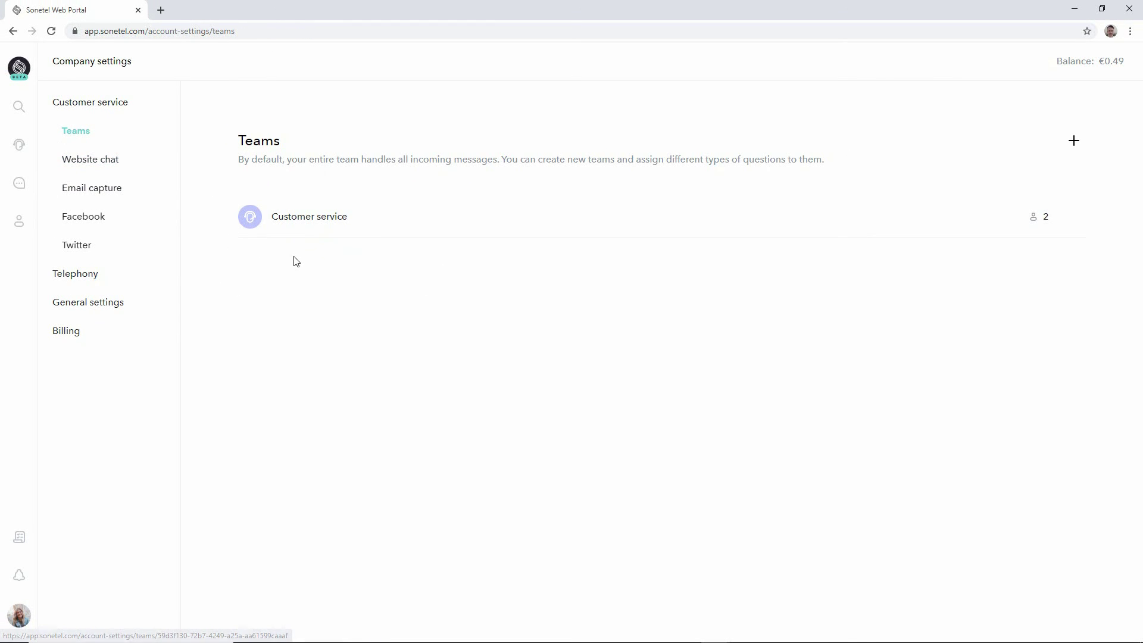
pyautogui.click(107, 165)
pyautogui.click(408, 280)
pyautogui.click(384, 347)
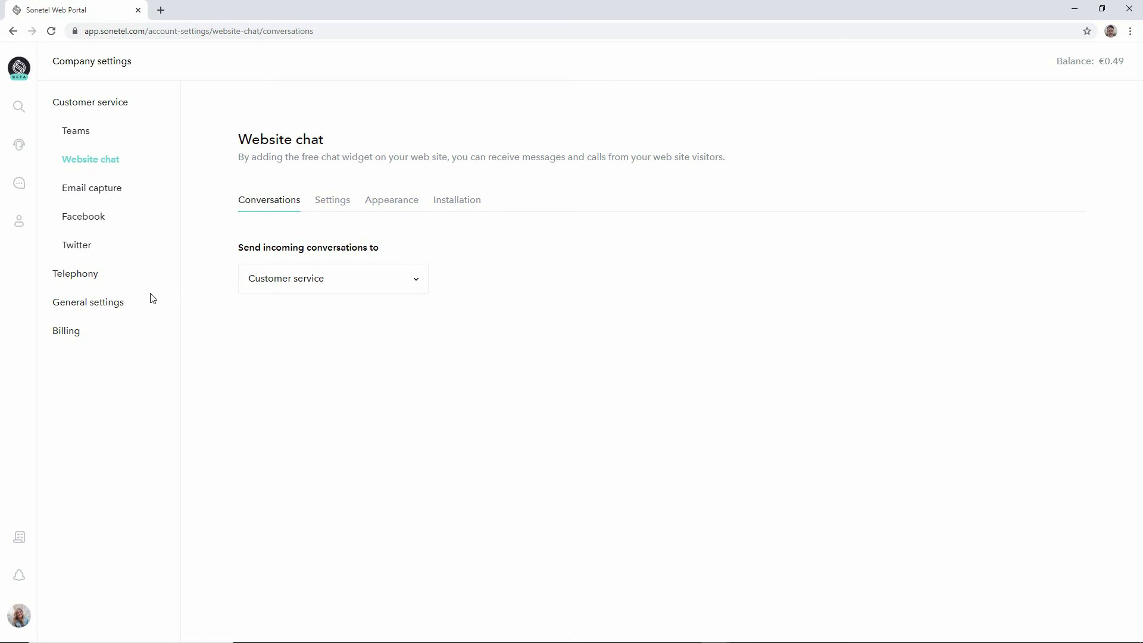
# - Glance at Company profile, then reopen the Website chat Appearance tab (#68d0d0, bottom right)
pyautogui.click(98, 304)
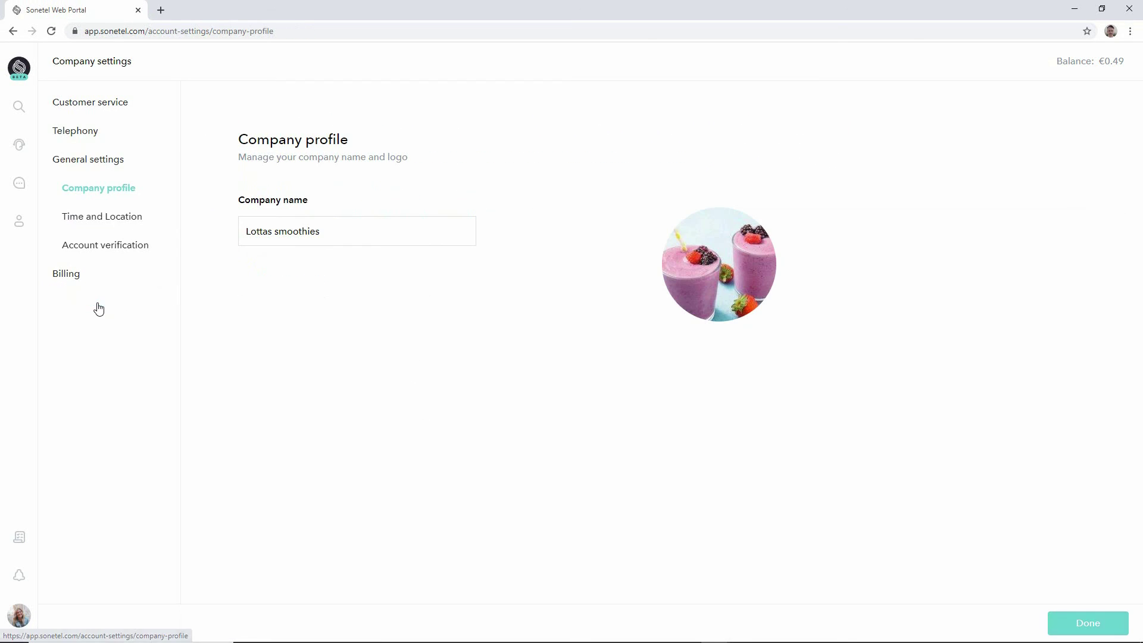
pyautogui.moveTo(721, 283)
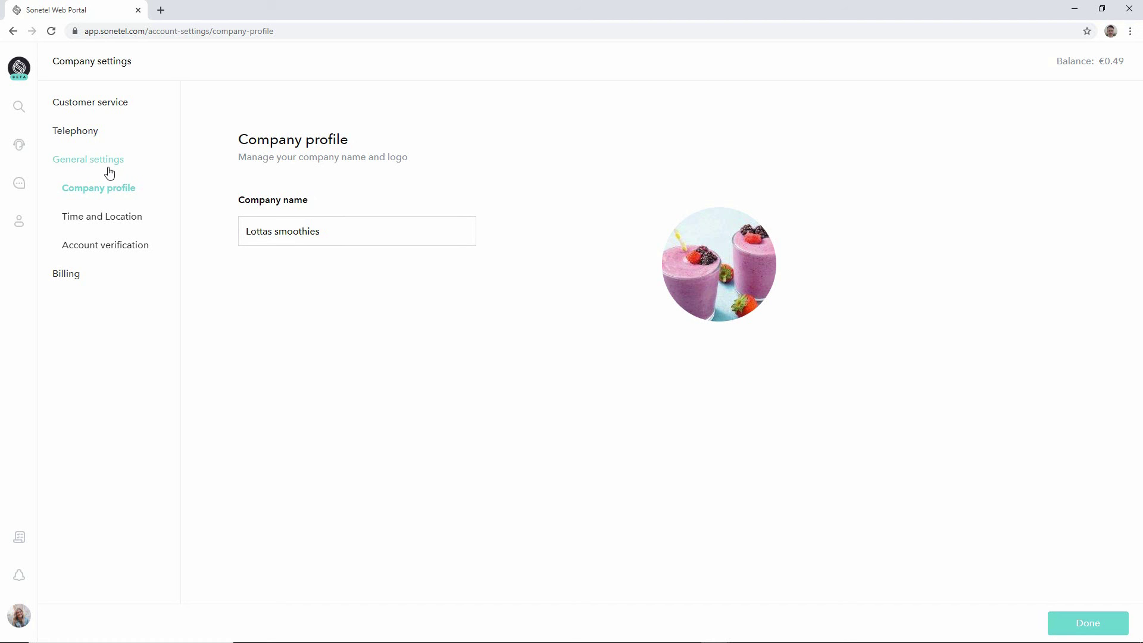
pyautogui.click(90, 109)
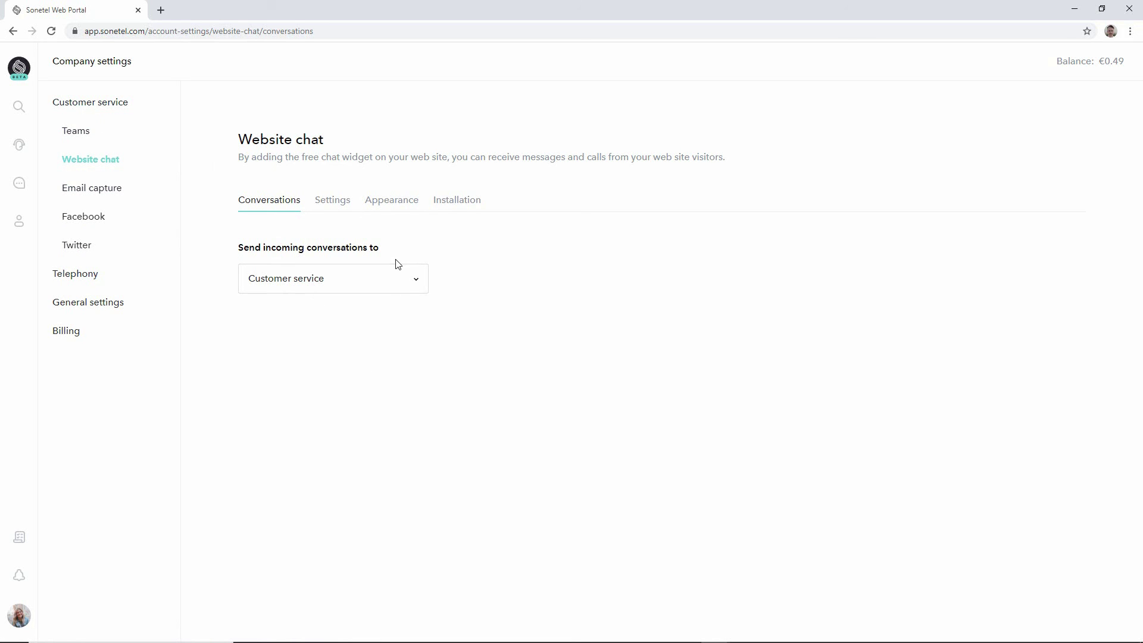
pyautogui.click(384, 205)
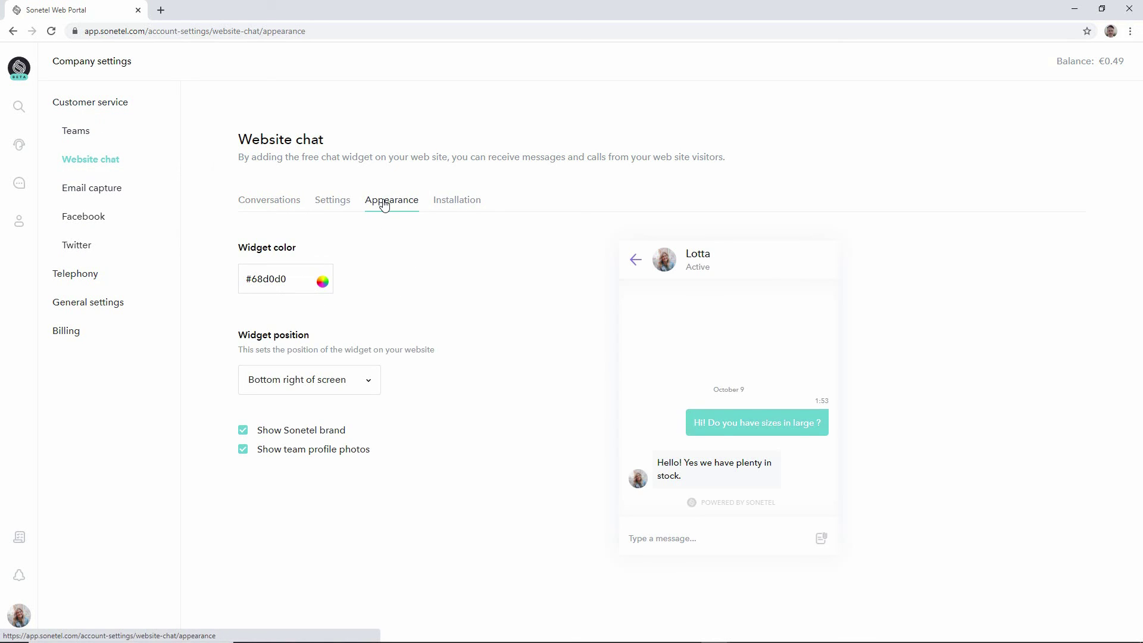